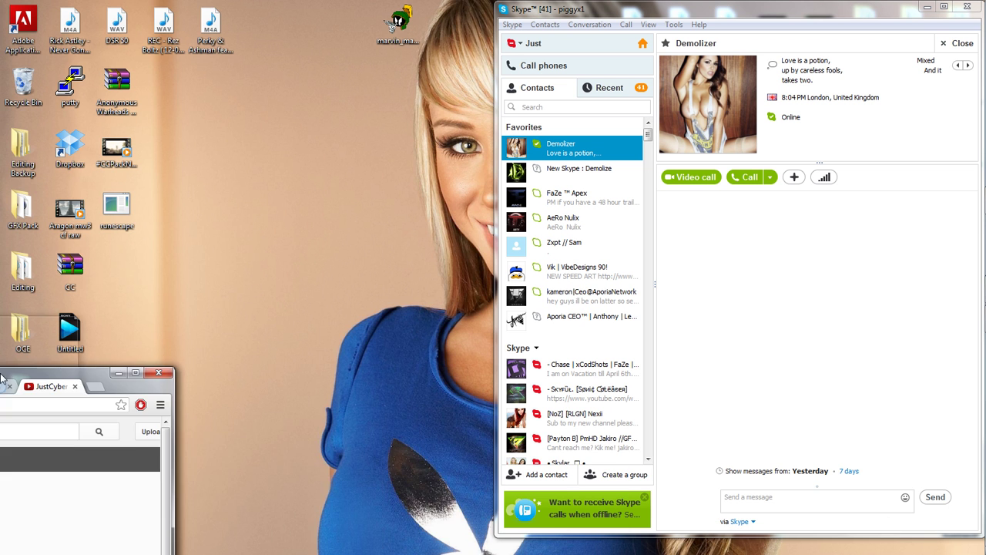
Load privitize.com in a new browser tab.
left_click_drag(2, 378, 1, 378)
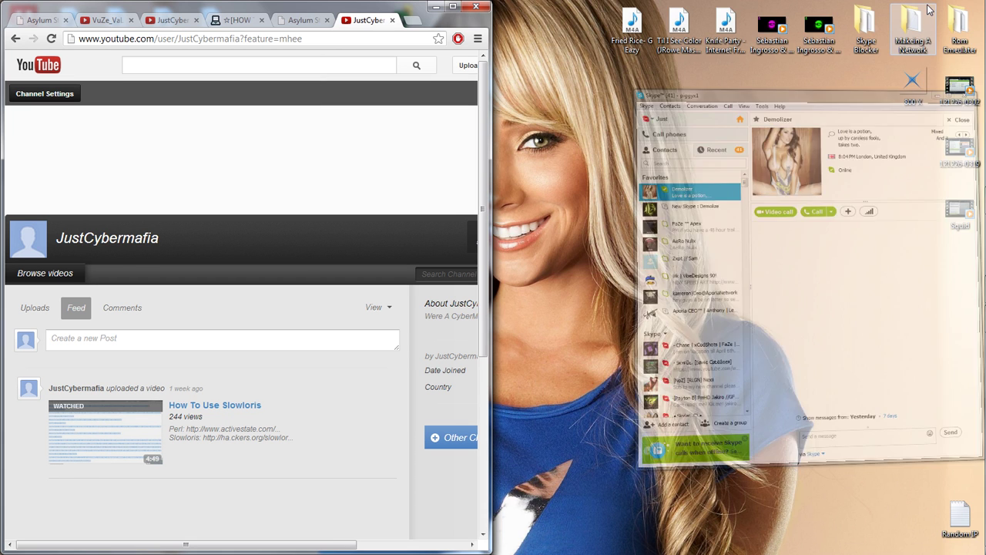
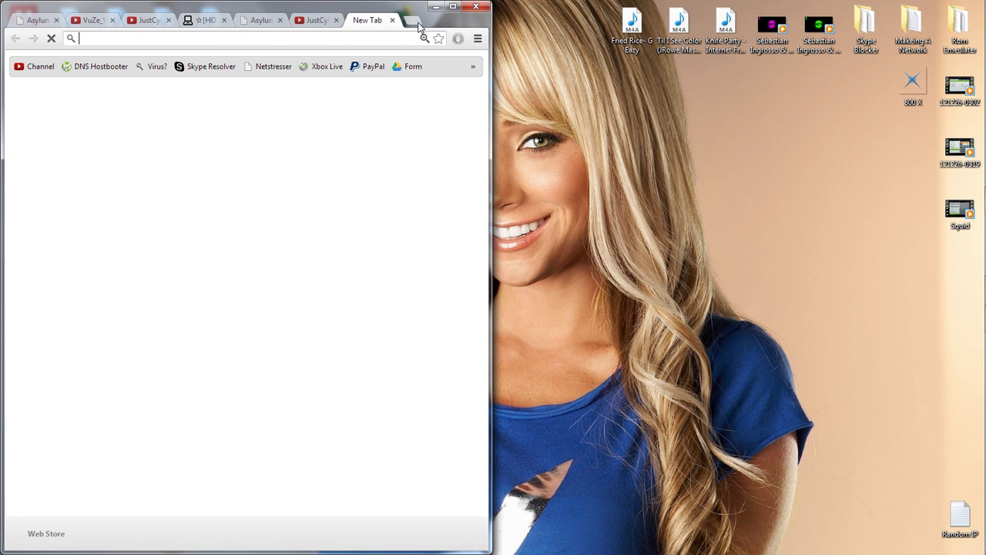
type("pP")
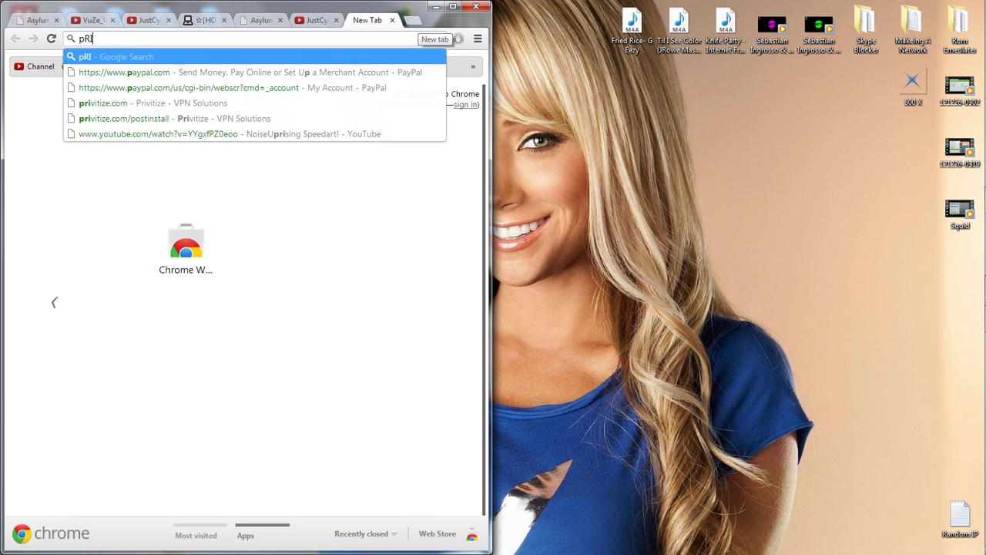
type("ri")
key("BackSpace")
key("BackSpace")
key("BackSpace")
key("BackSpace")
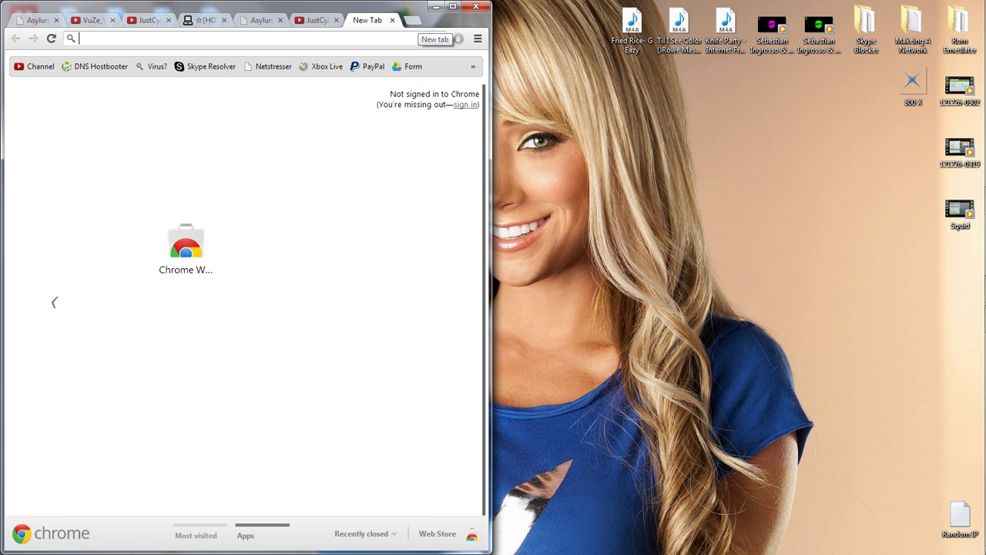
type("Privitize.com")
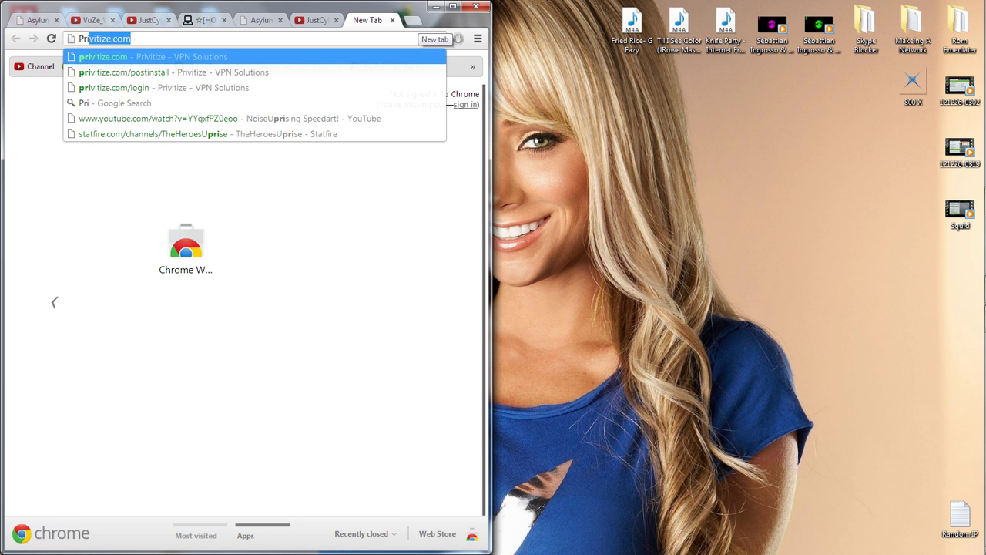
key("Return")
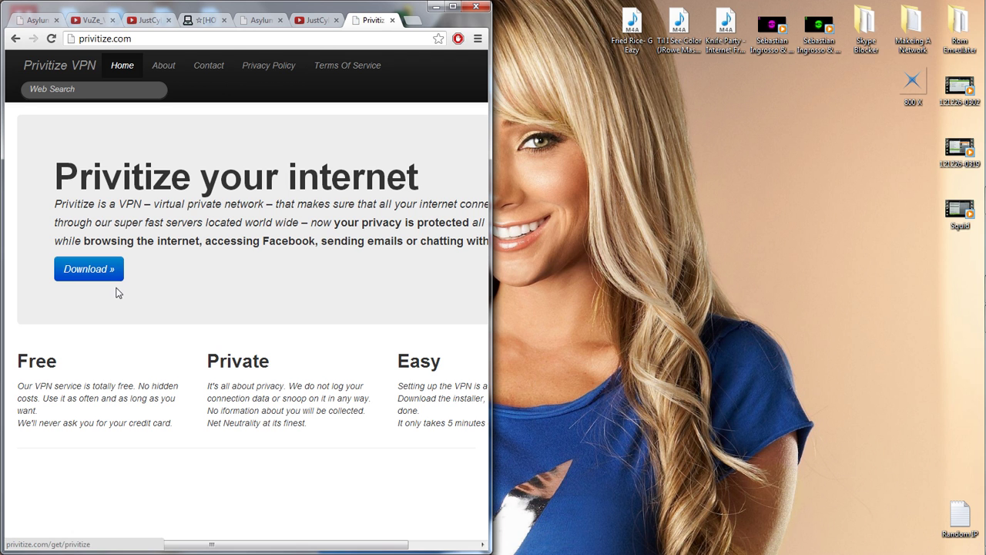
Maximize the browser window to read the Privitize VPN description, and dock the window to one half of the screen.
double_click(207, 4)
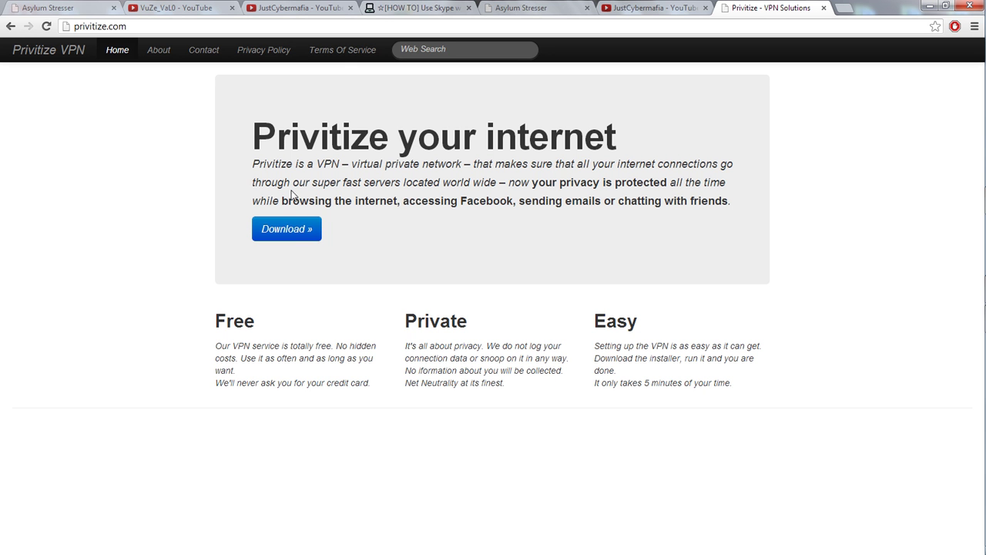
left_click_drag(295, 164, 506, 165)
left_click_drag(647, 170, 685, 164)
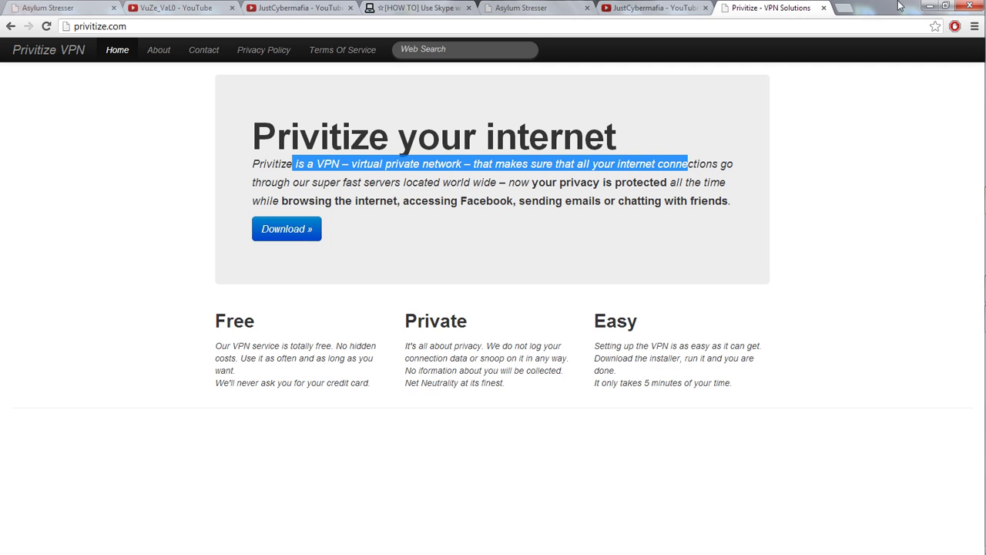
key("super+Left")
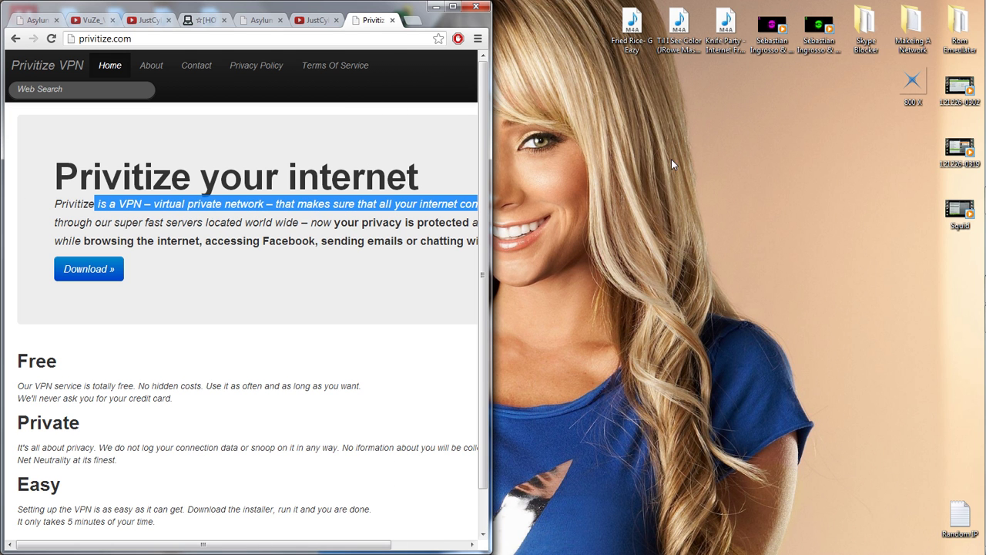
left_click(680, 157)
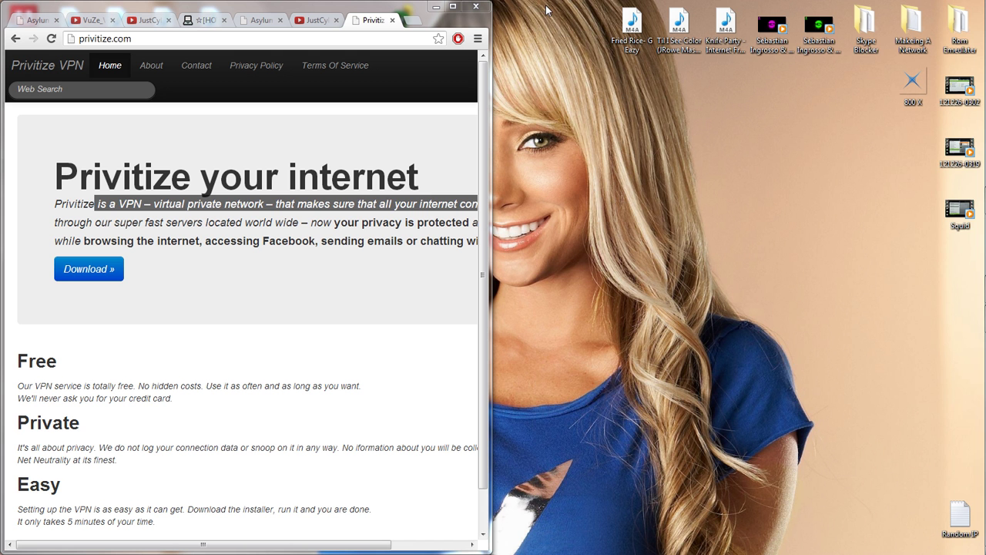
Show the Hack Forums thread on using Skype with TOR, and open the desktop's Skype Blocker folder maximized.
left_click(191, 20)
scroll(336, 346, "up", 3)
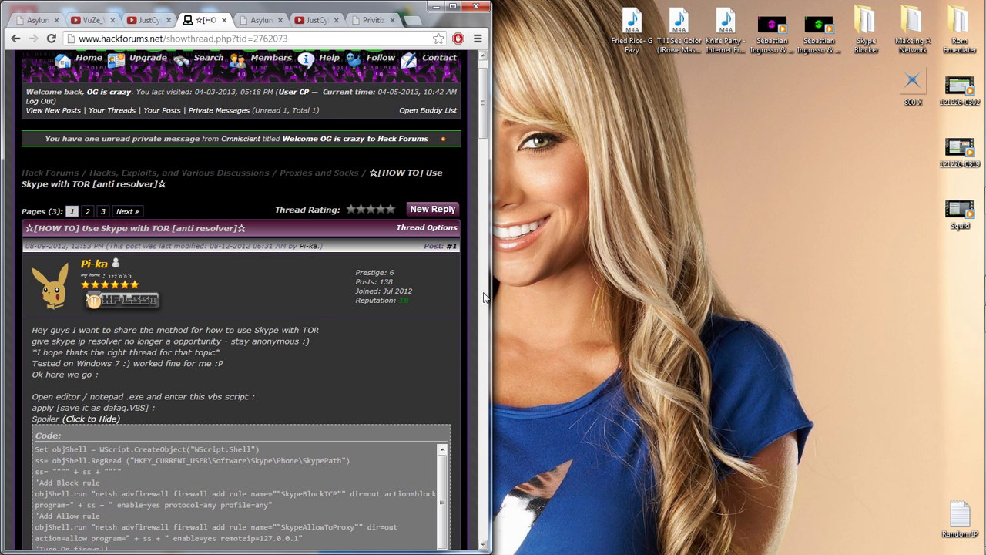
double_click(864, 21)
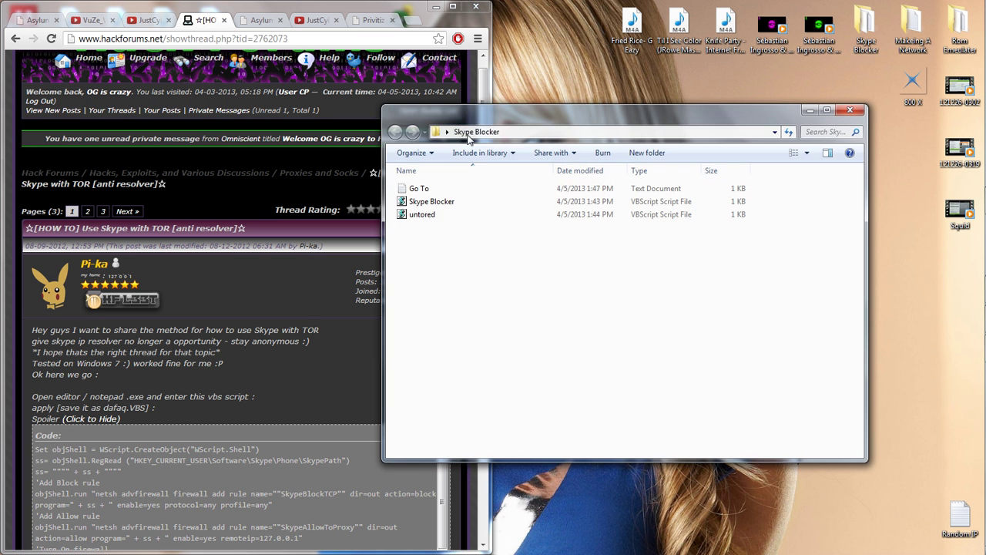
double_click(500, 108)
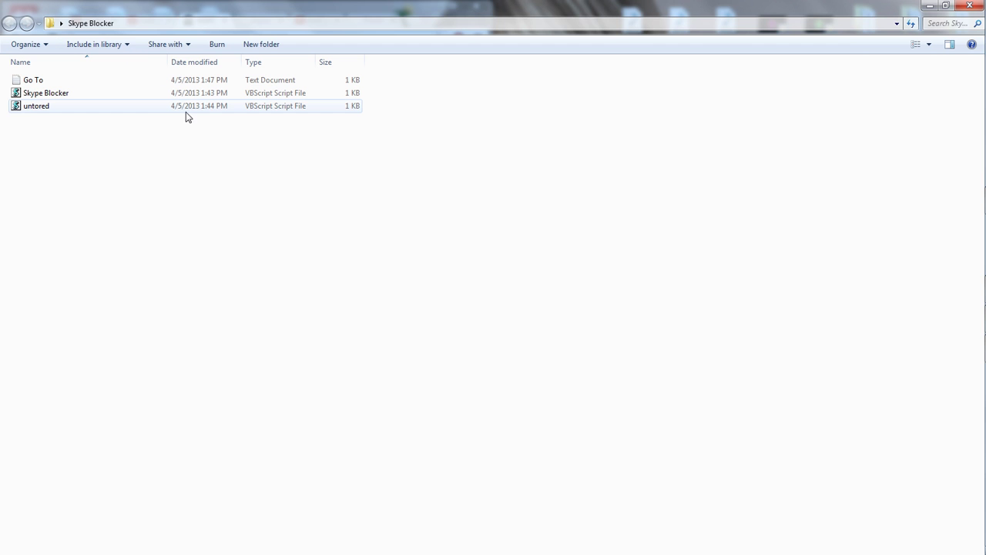
Open the Skype Blocker script for editing in Notepad and examine its firewall commands.
right_click(165, 97)
left_click(131, 96)
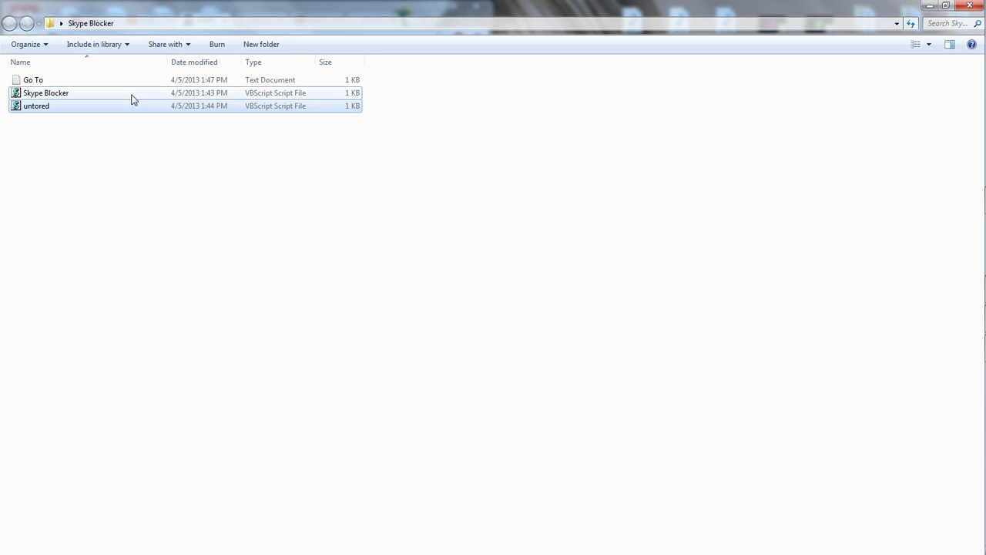
right_click(131, 95)
left_click_drag(229, 6, 380, 0)
right_click(70, 93)
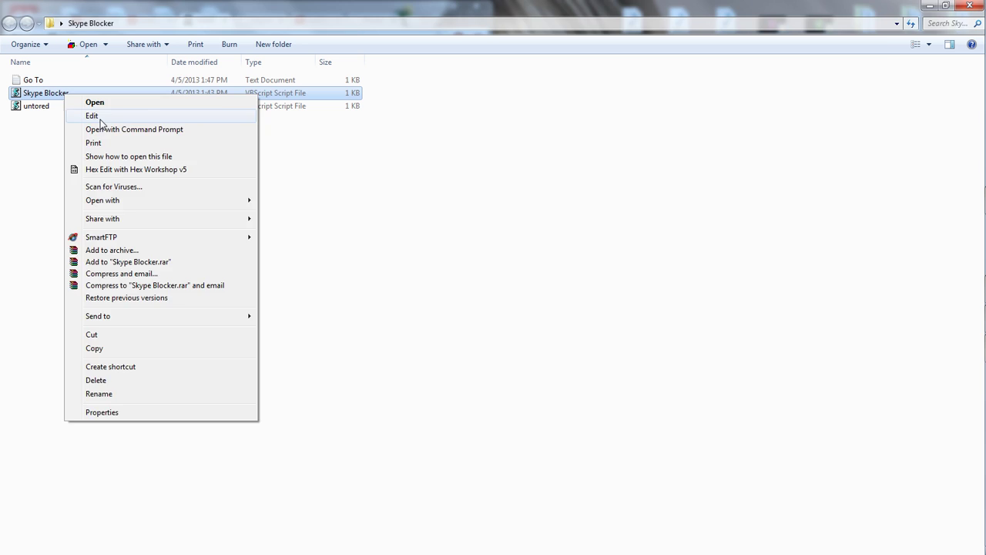
left_click(91, 116)
double_click(634, 48)
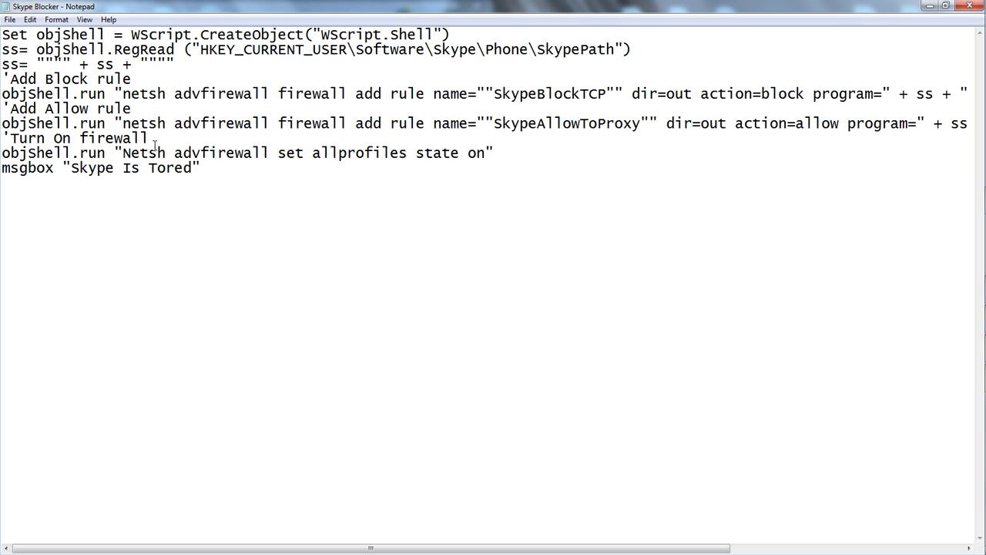
left_click_drag(308, 549, 183, 503)
Set up saving a copy of the script as "Skype Blocker.vbs" with the file type All Files, and cancel the save.
left_click(10, 19)
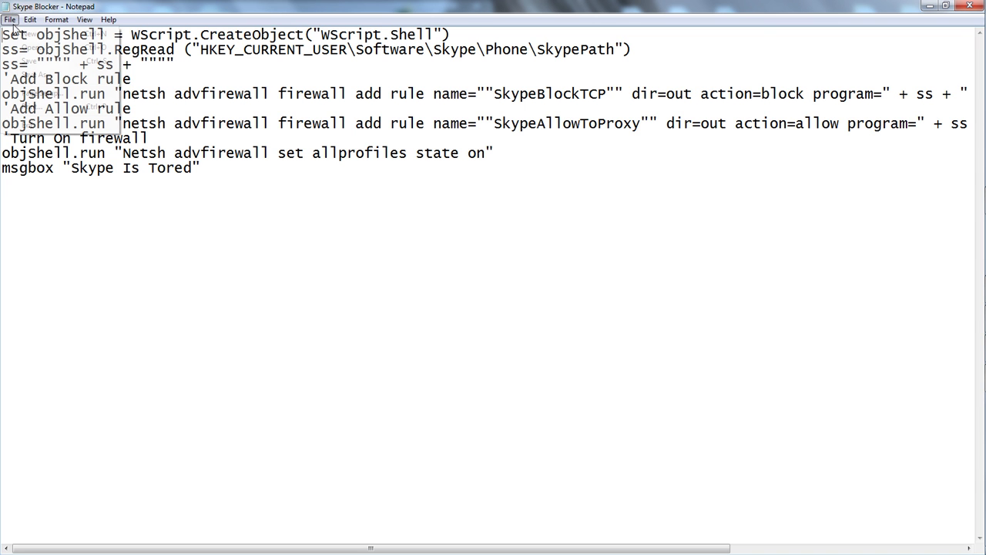
left_click(31, 77)
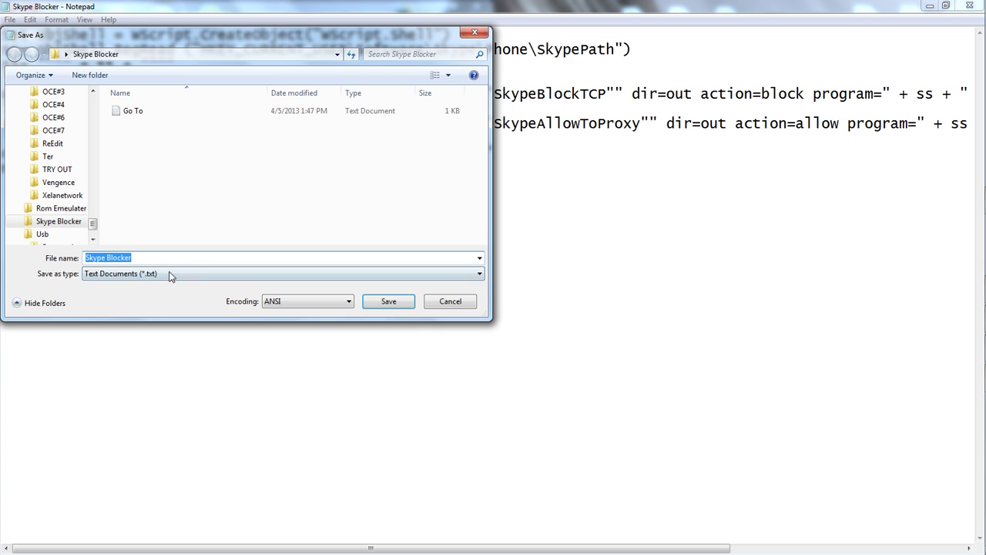
left_click(170, 273)
left_click(148, 297)
left_click(149, 258)
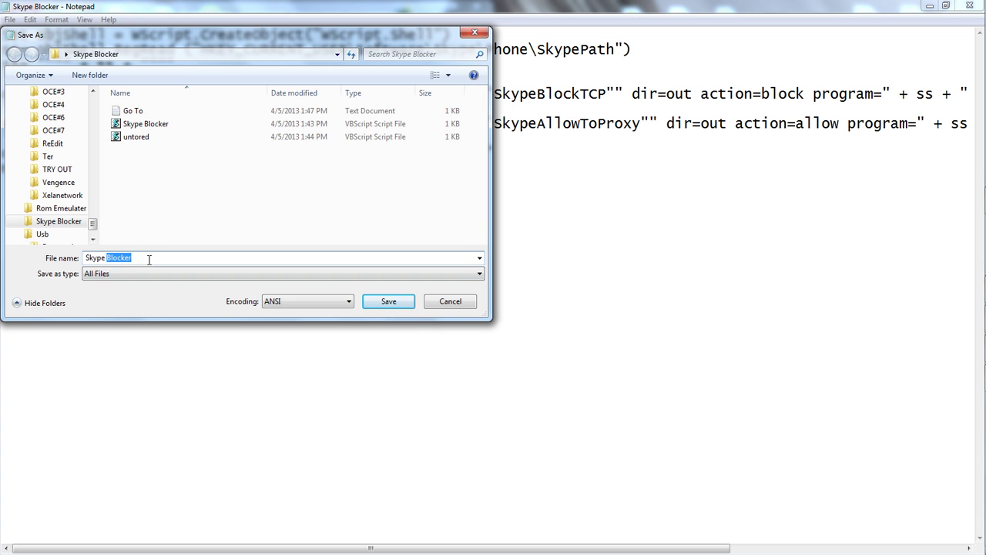
type(".")
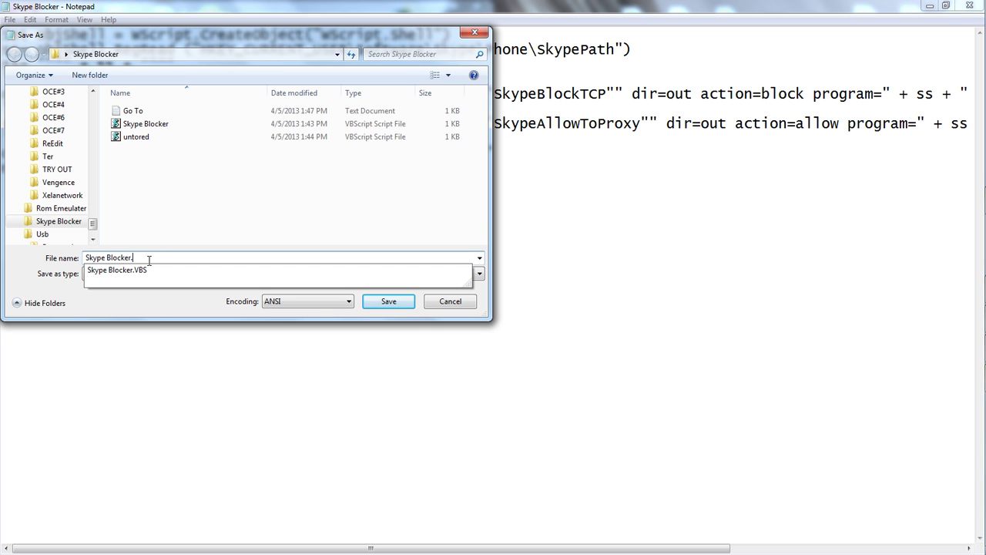
type("vba")
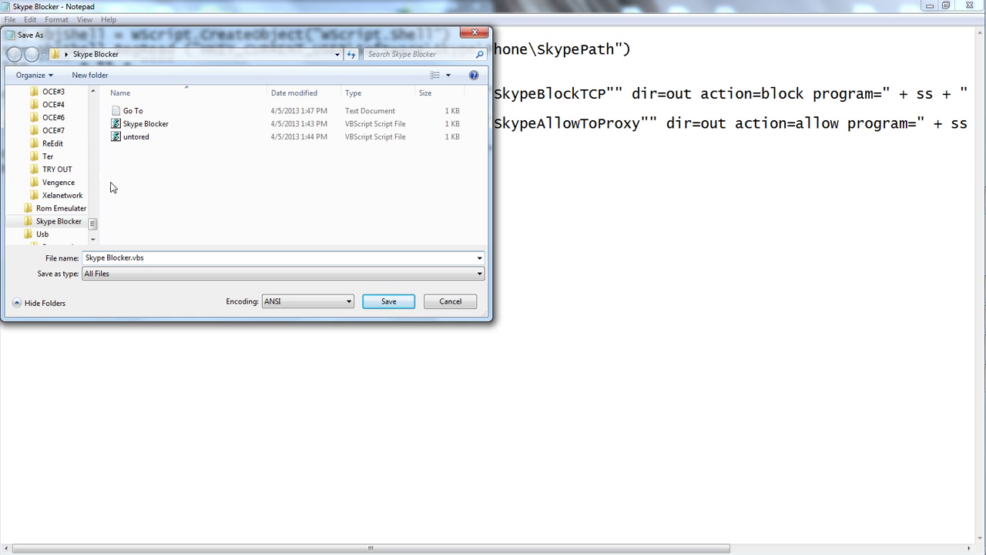
left_click(456, 299)
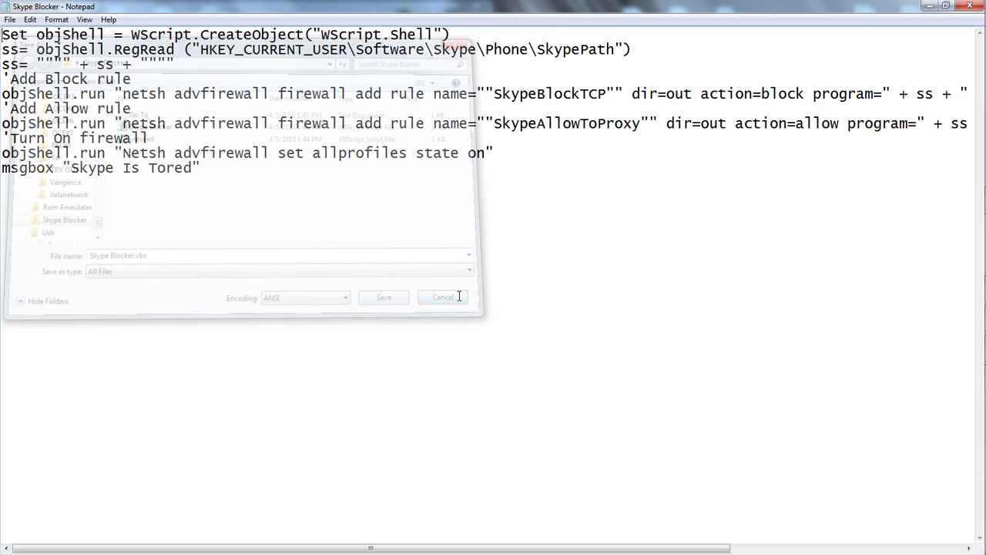
Leave Notepad, run the Skype Blocker script from its folder and dismiss its message.
double_click(446, 7)
left_click(546, 53)
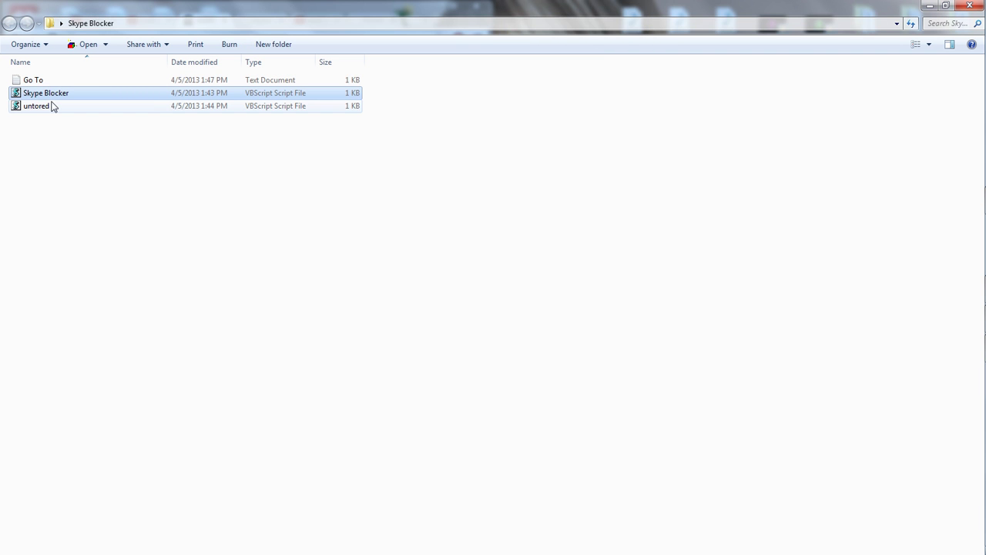
double_click(55, 93)
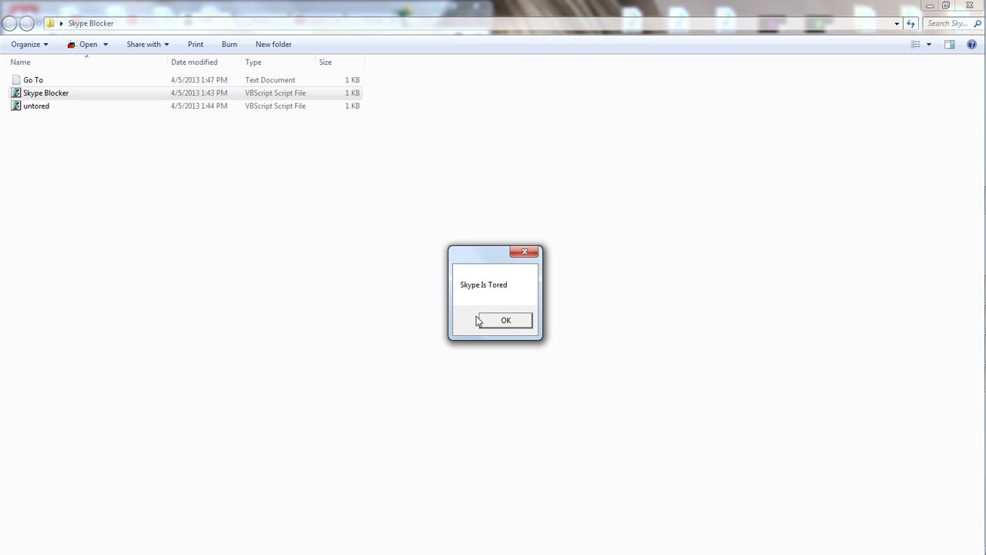
left_click(504, 320)
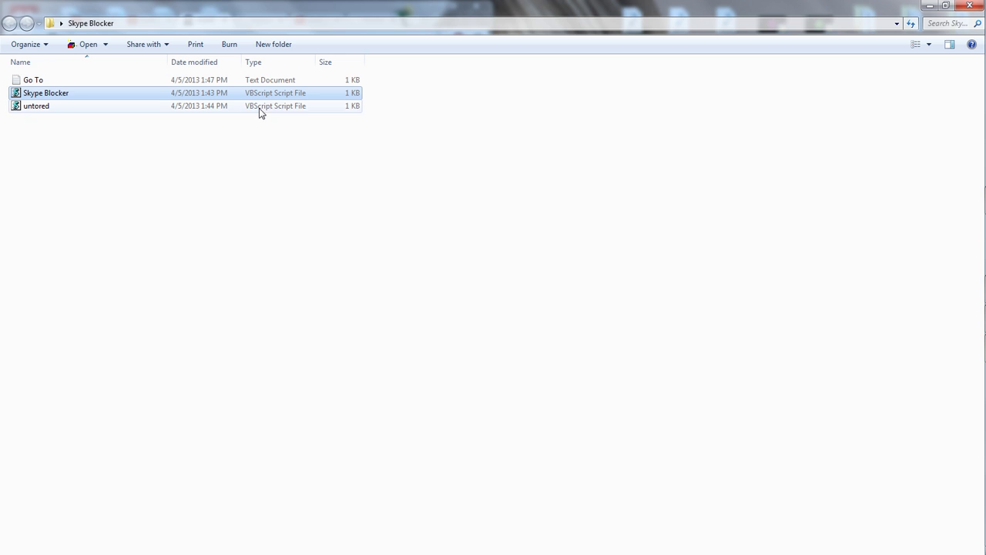
Bring up Skype beside the Skype Blocker folder, and open the Go To text file with the proxy instructions.
key("super+Left")
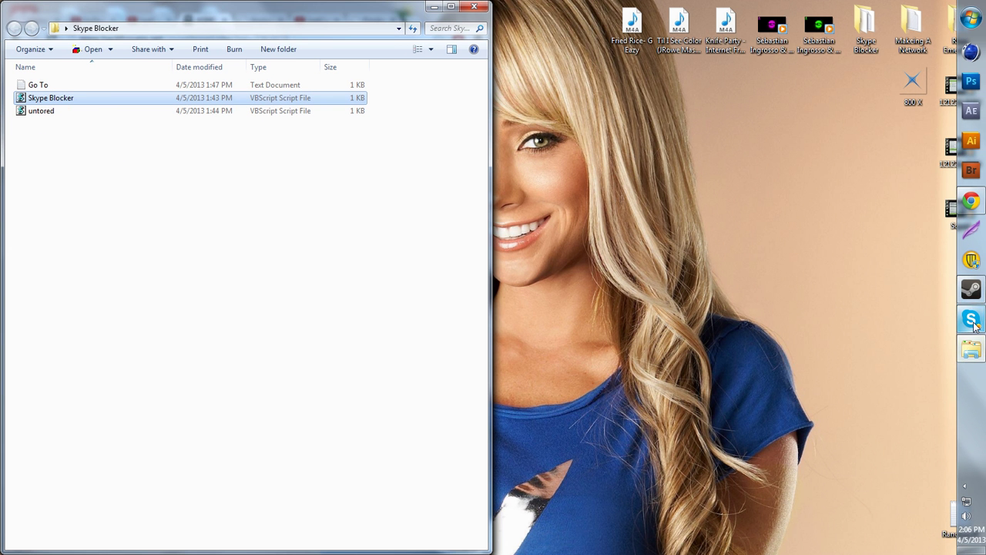
left_click(973, 321)
left_click(545, 23)
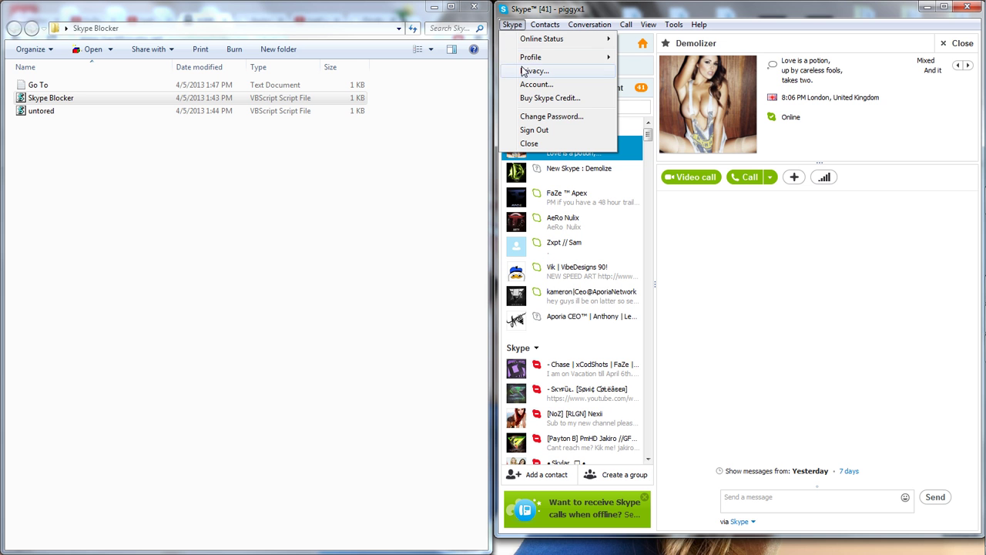
mouse_move(673, 24)
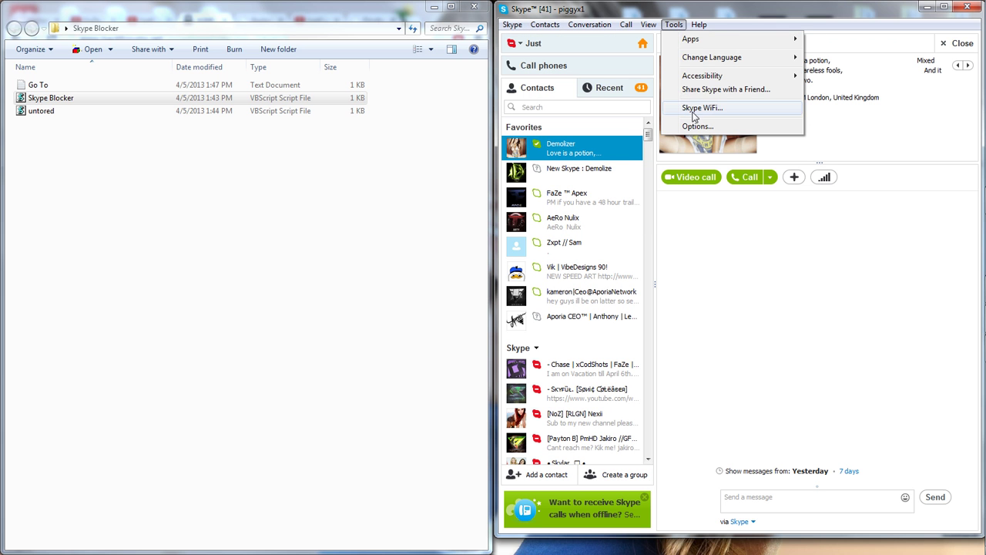
double_click(67, 84)
left_click_drag(331, 44, 186, 43)
Open Skype's advanced connection options and save them with the SOCKS5 proxy, host 127.0.0.1 and port 9050.
left_click(673, 24)
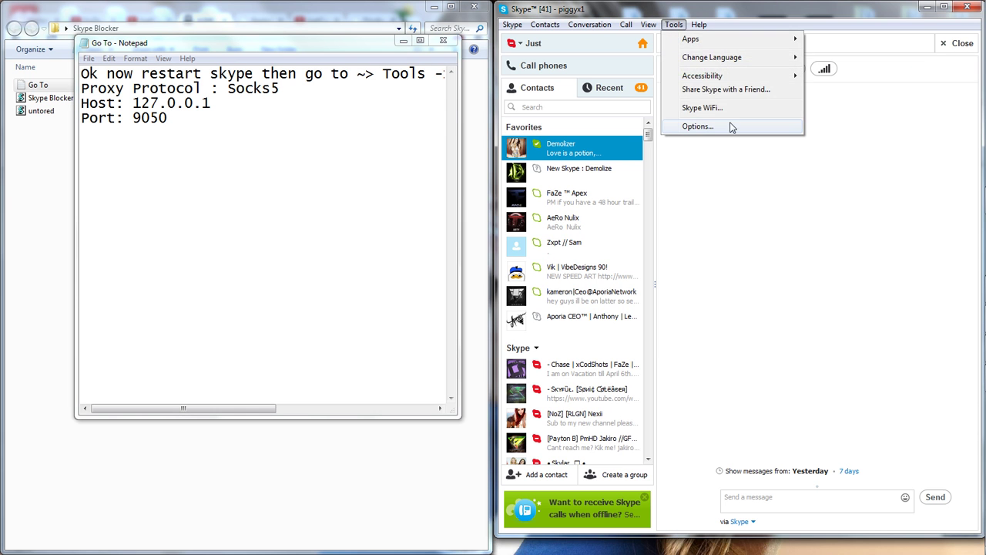
left_click(736, 127)
left_click(330, 365)
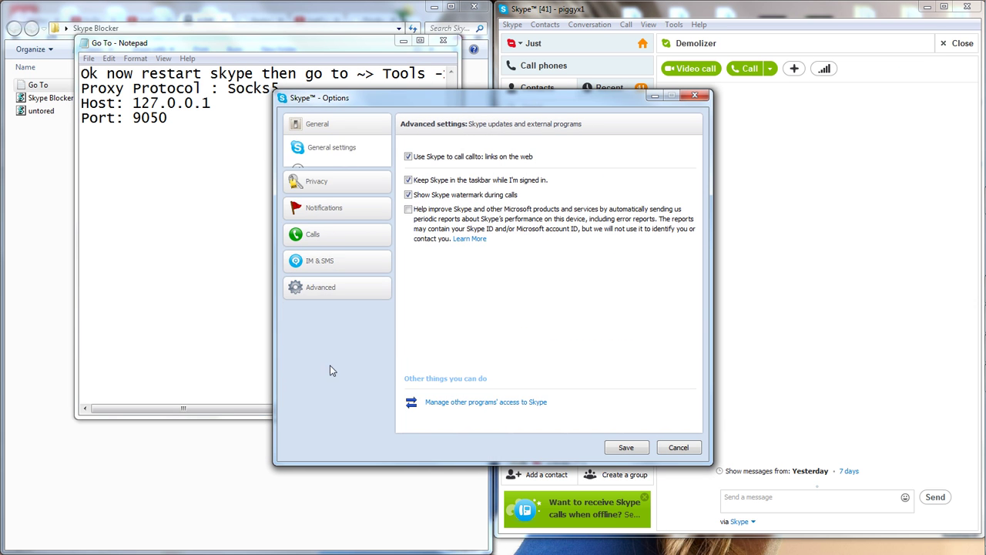
left_click(322, 333)
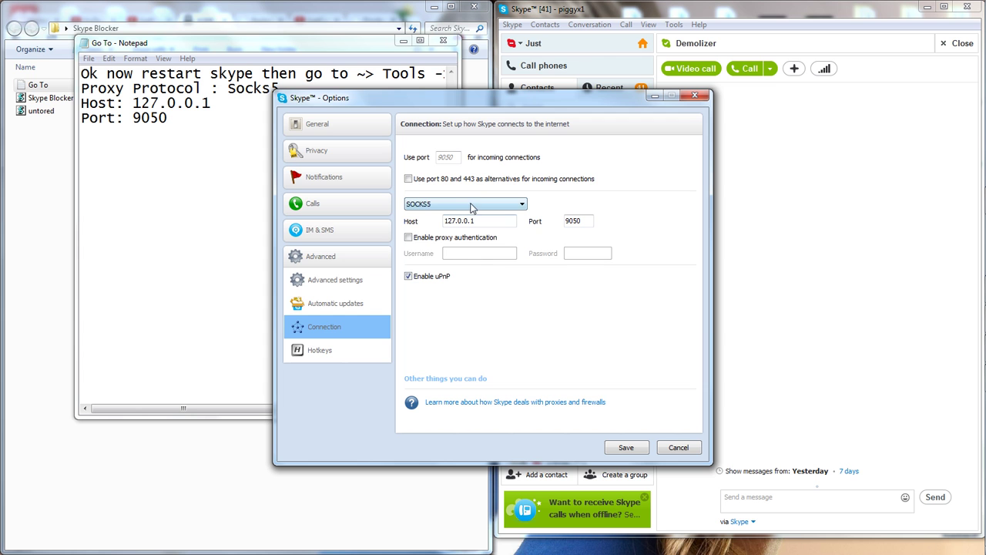
left_click_drag(293, 95, 490, 48)
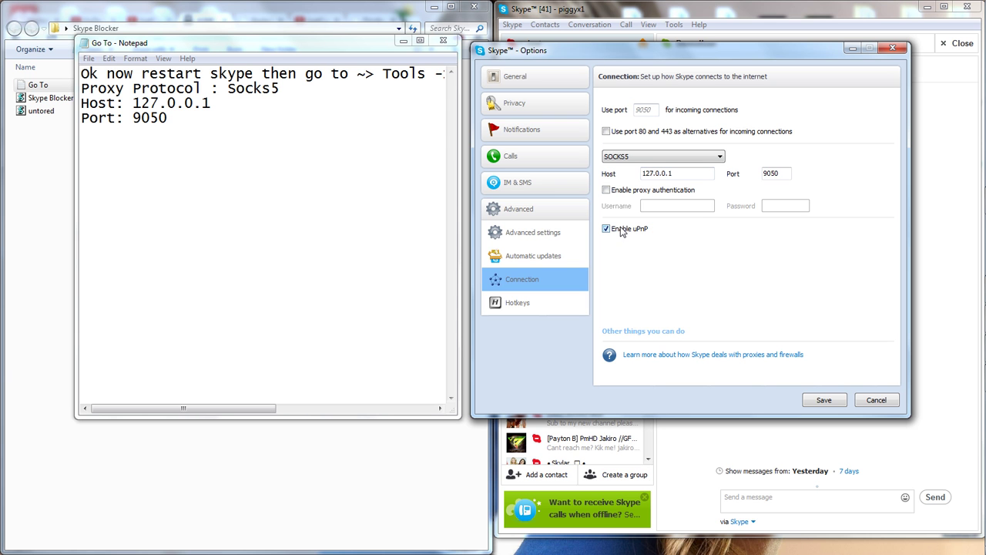
left_click(815, 400)
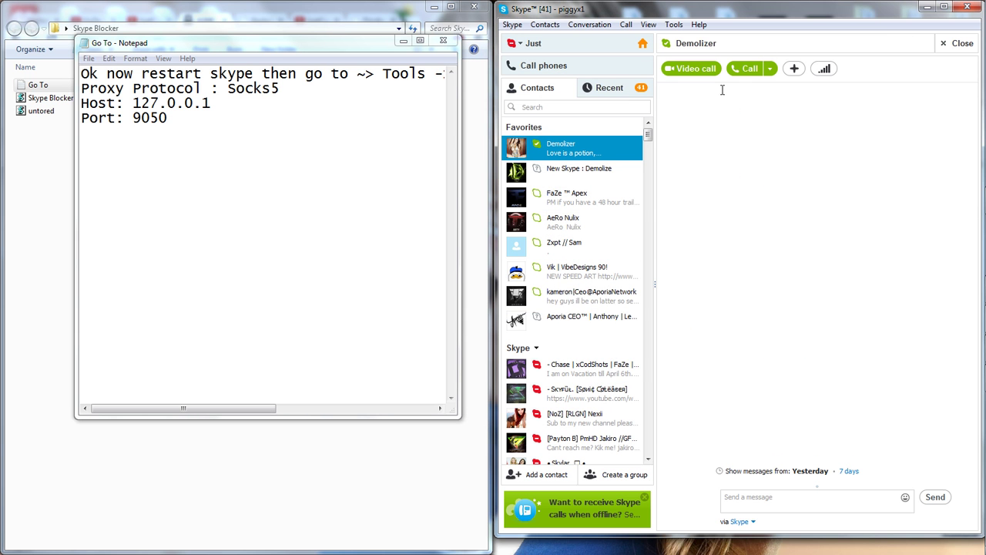
Close the Skype window and move the Go To note beside the Skype Blocker folder.
left_click(966, 6)
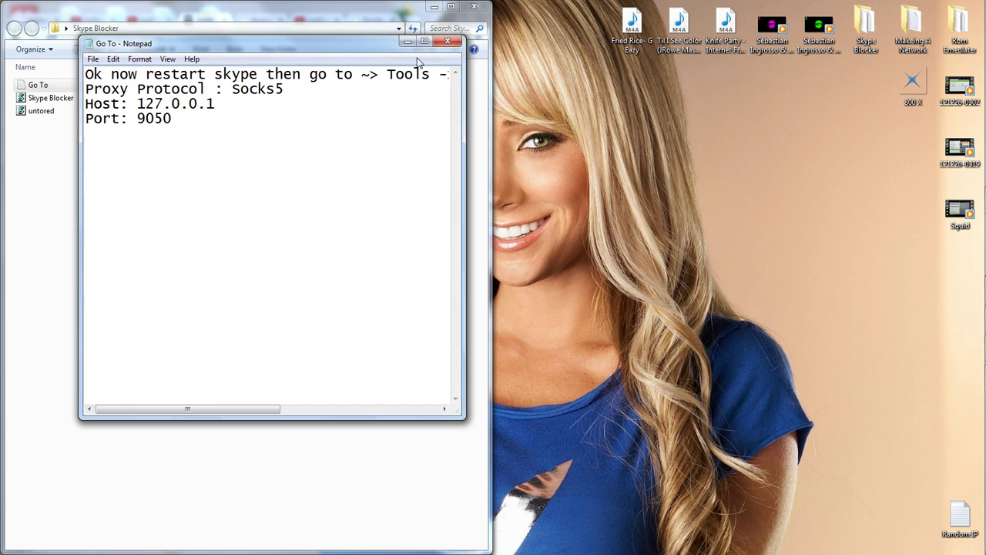
left_click_drag(321, 49, 737, 14)
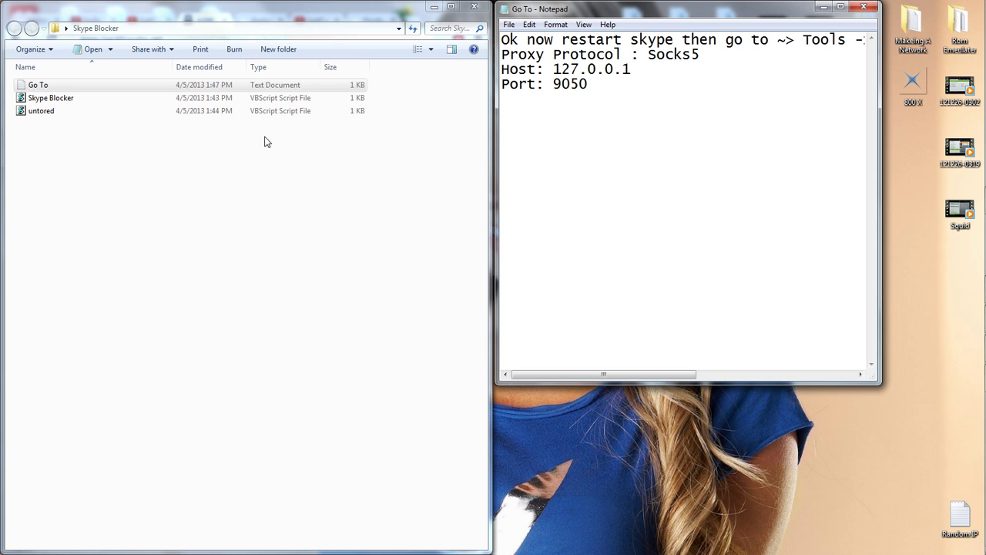
Run the untored script and dismiss its message, and run the Skype Blocker script again and dismiss its message.
double_click(273, 114)
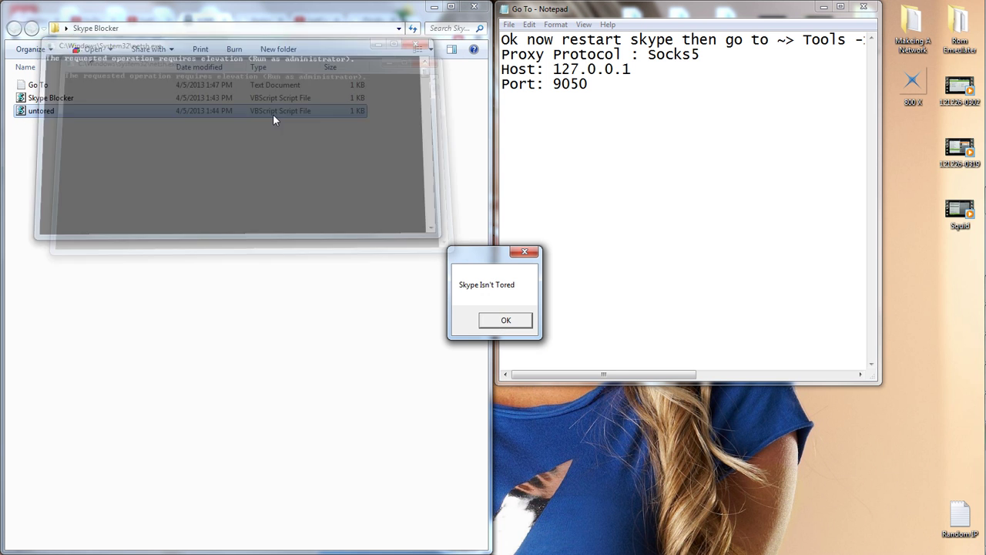
left_click(501, 319)
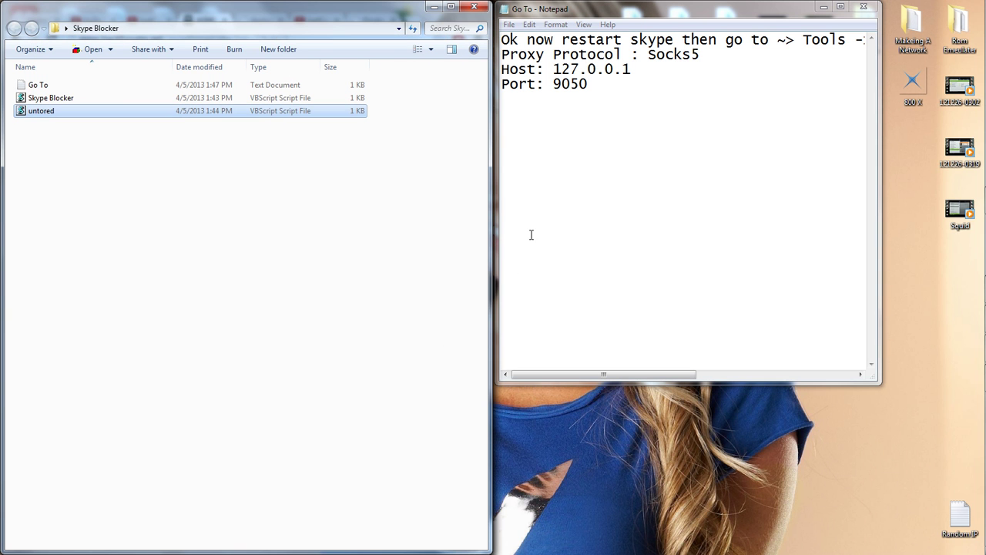
left_click(339, 98, "ctrl")
double_click(339, 98)
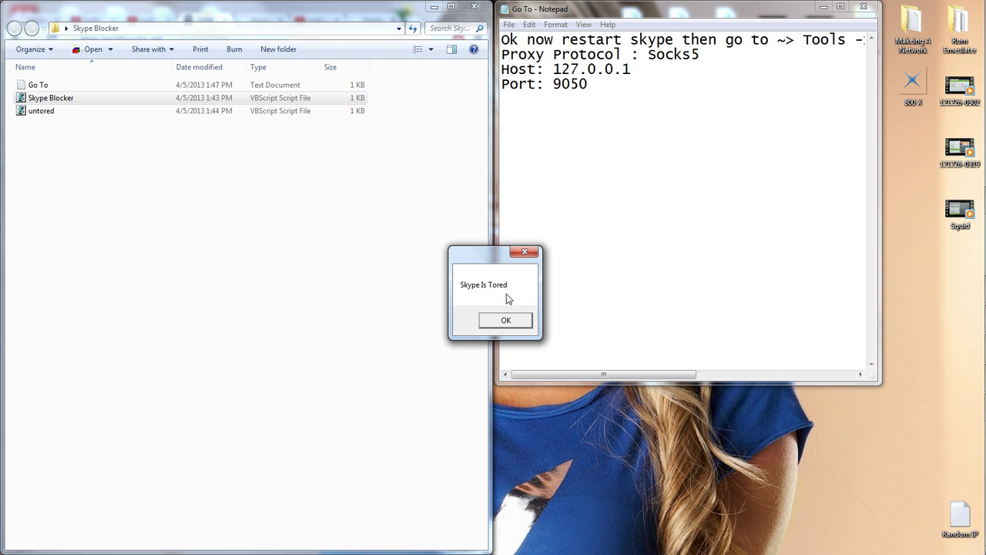
left_click(505, 319)
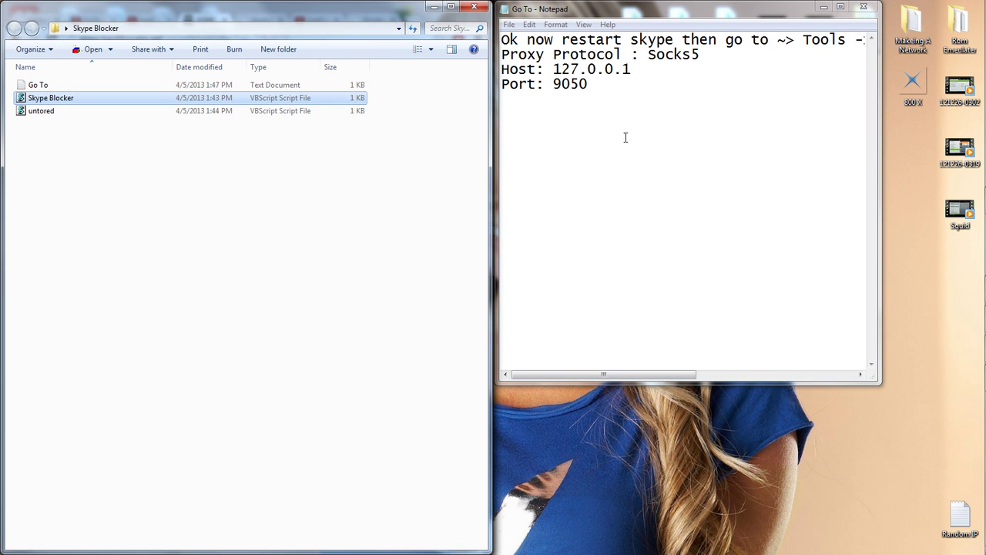
Close the Go To note and the Skype Blocker folder, and snap the browser with the forum thread to the desktop's right half.
left_click(862, 8)
left_click_drag(378, 14, 985, 218)
left_click_drag(564, 11, 561, 68)
left_click_drag(676, 70, 322, 77)
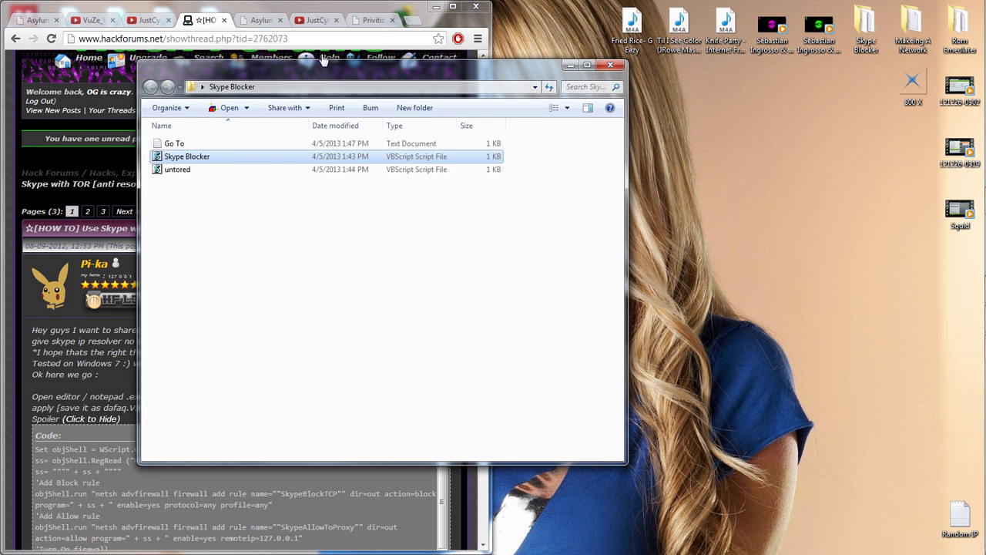
left_click(608, 71)
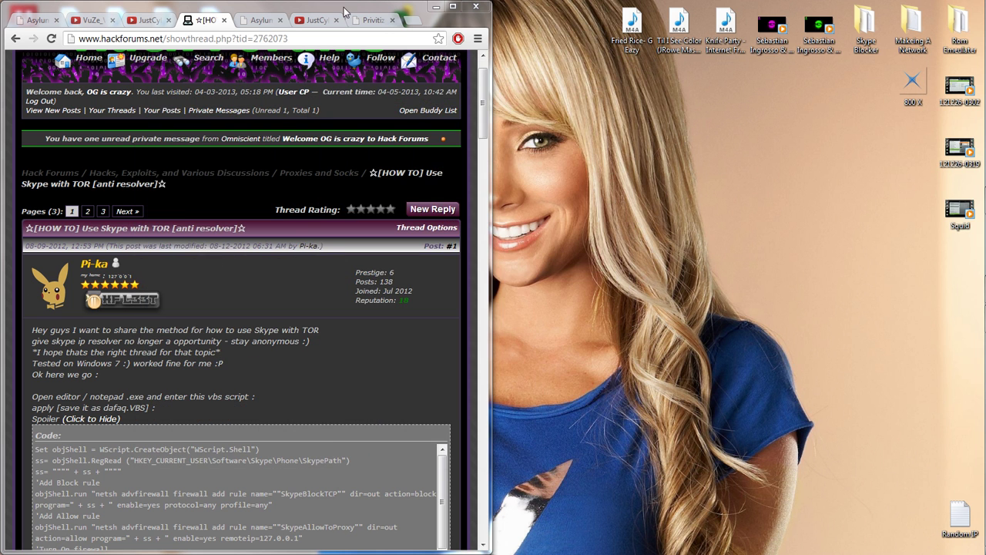
left_click_drag(343, 7, 985, 154)
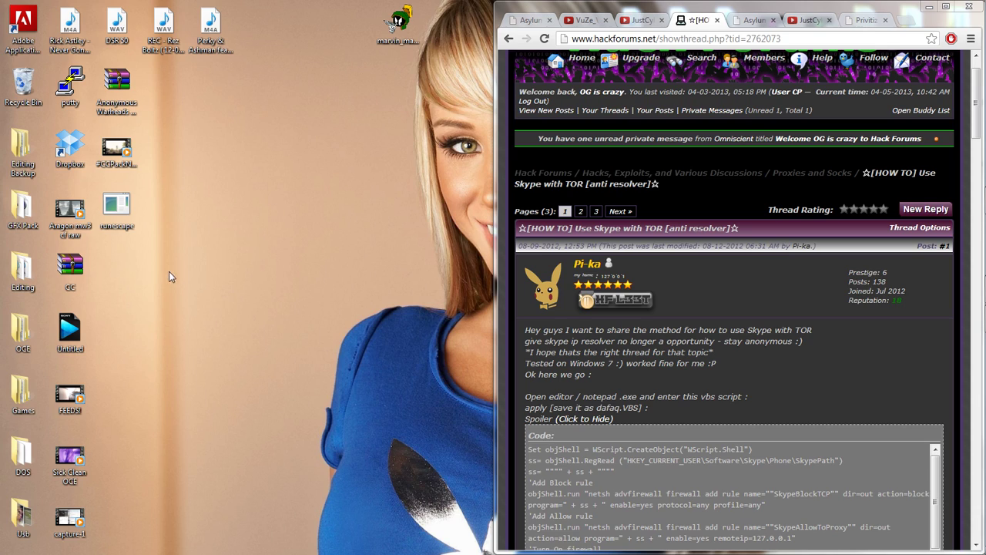